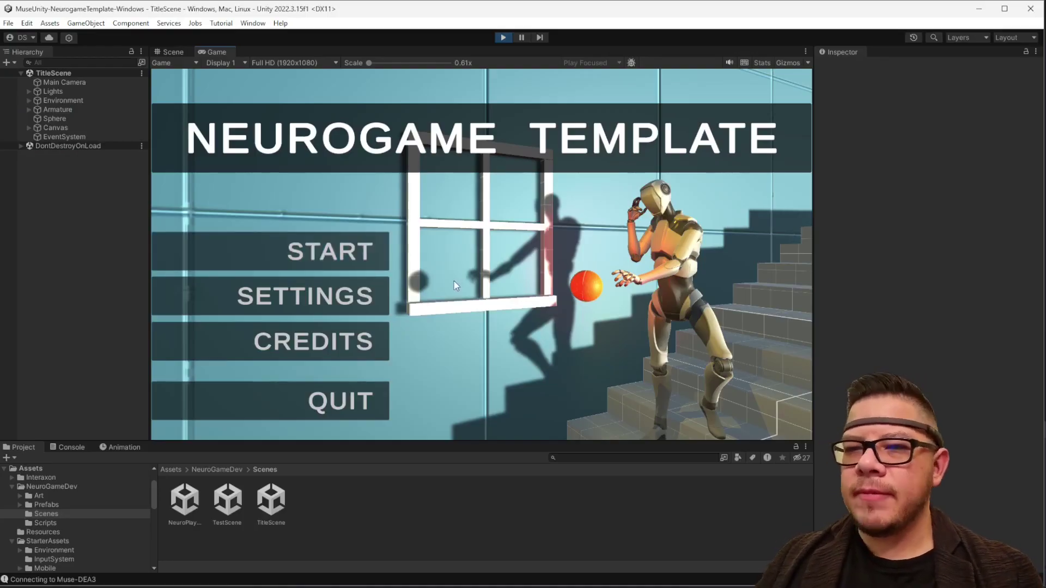
Open Muse Settings to watch the headset's live focus and calm gauge readings
left_click(358, 298)
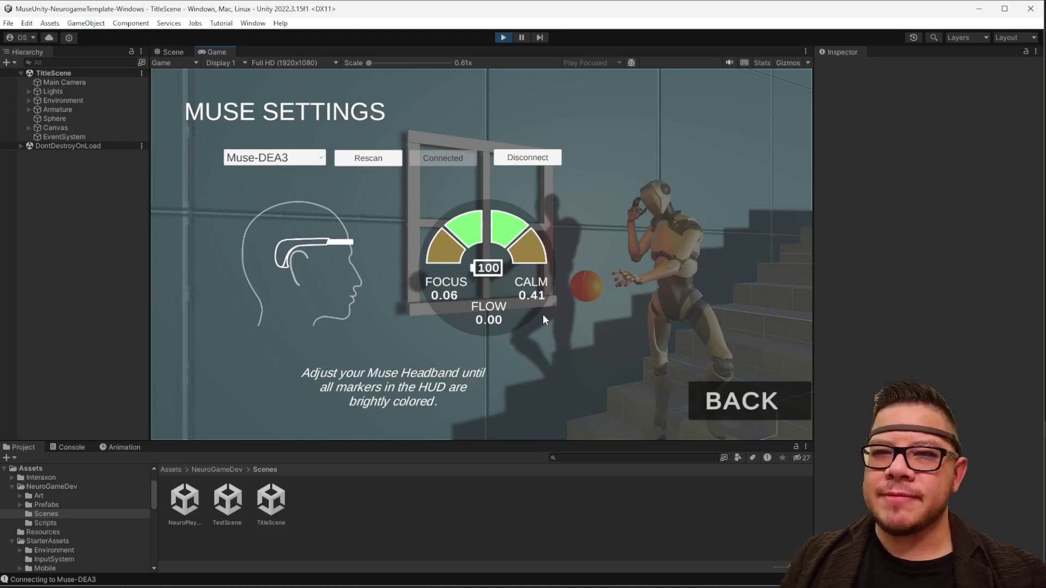
Go back to the title menu, start the playground, walk the character, then load TestScene
left_click(786, 396)
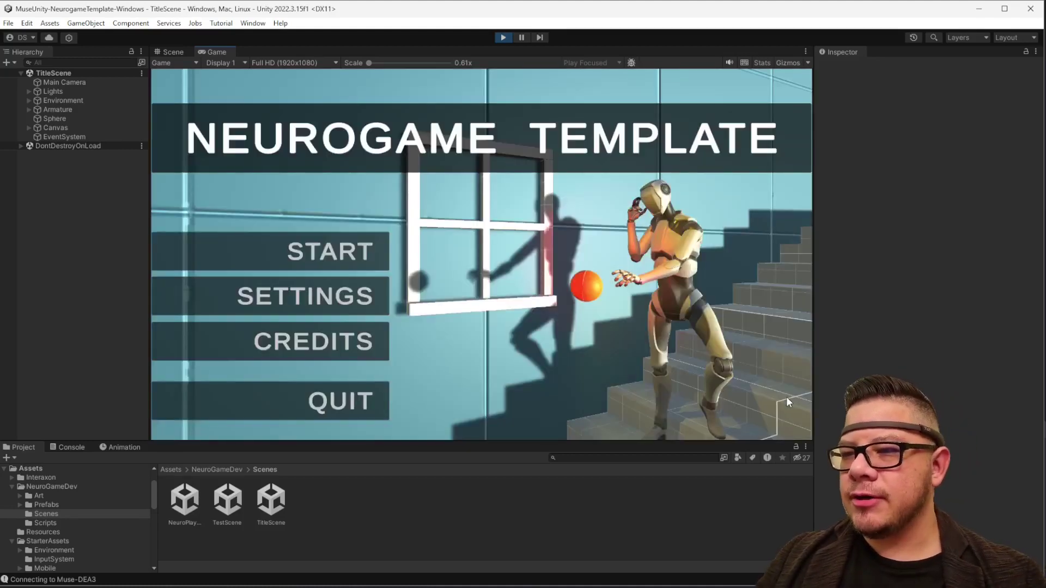
left_click(355, 248)
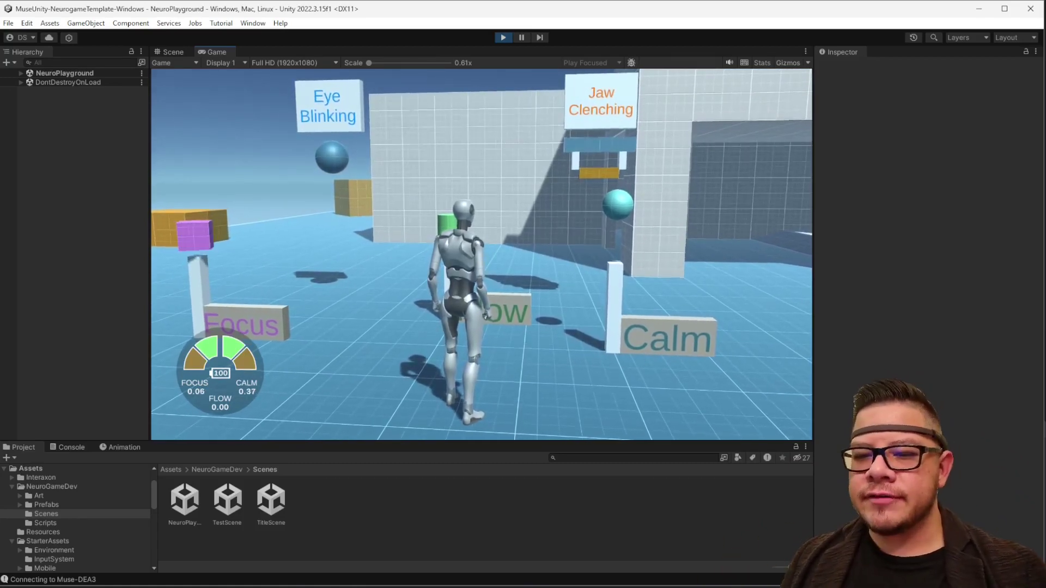
key("a")
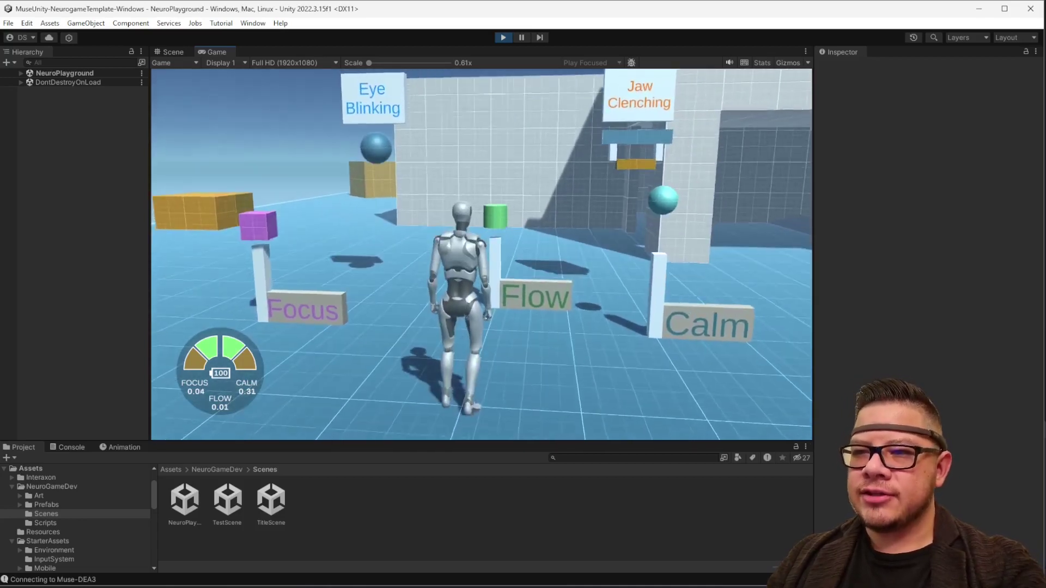
key("w")
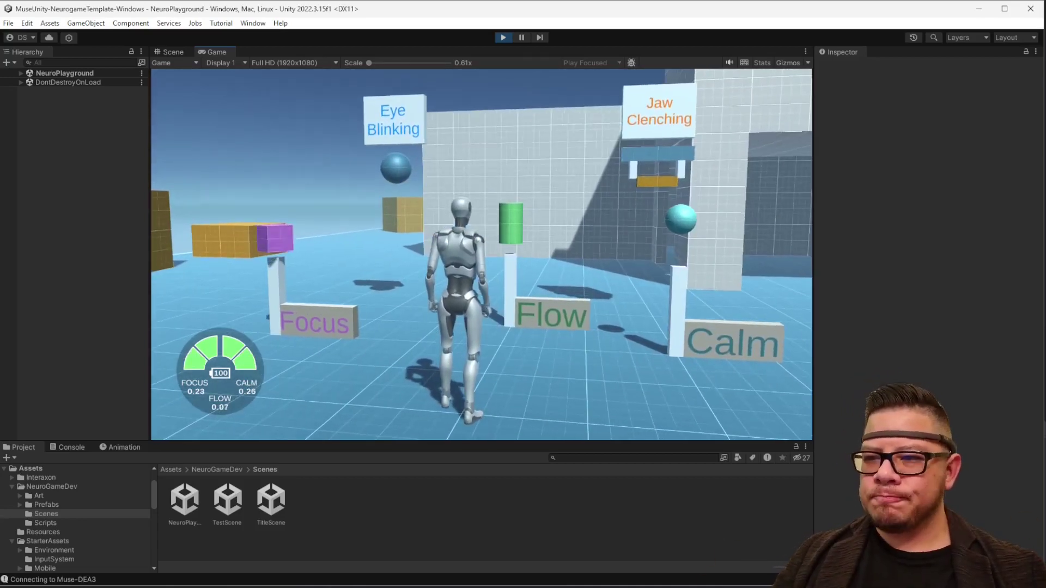
key("Tab")
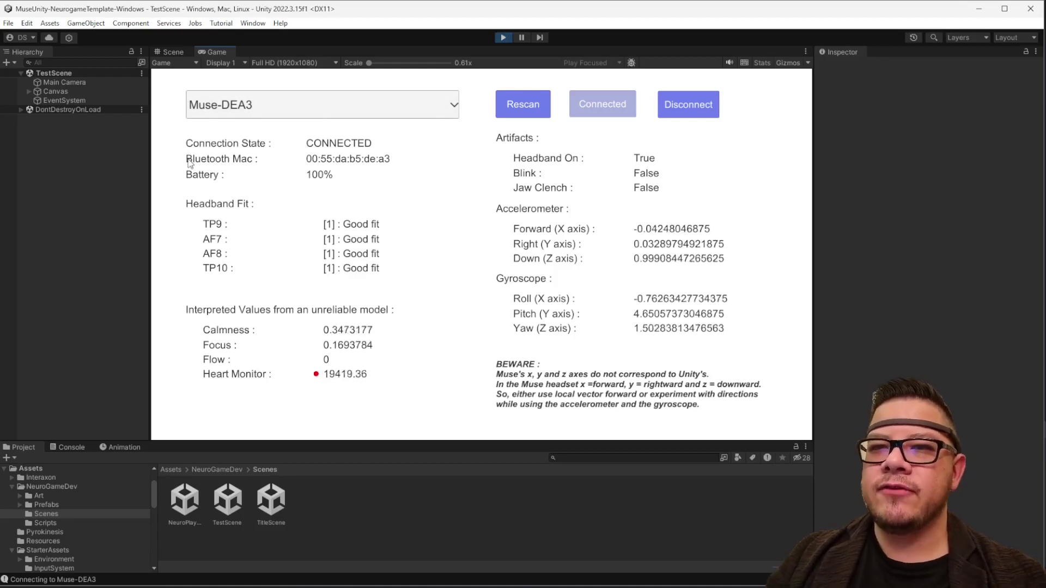
left_click(23, 109)
Select Interfacer and expand its EEG, DRL Ref, Alpha Absolute, Alpha Relative and Alpha Score foldouts
left_click(59, 119)
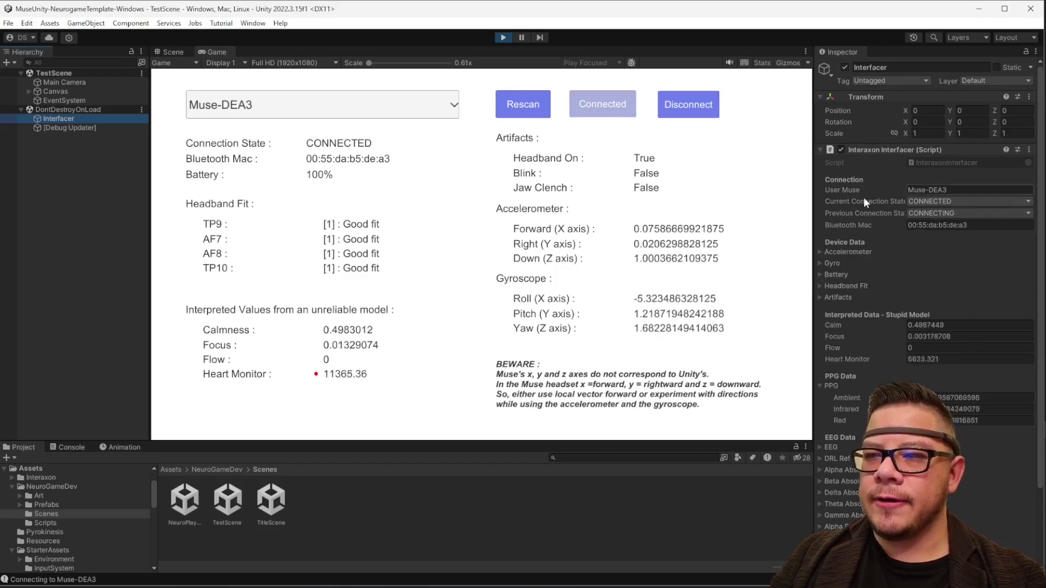
scroll(847, 430, "down", 3)
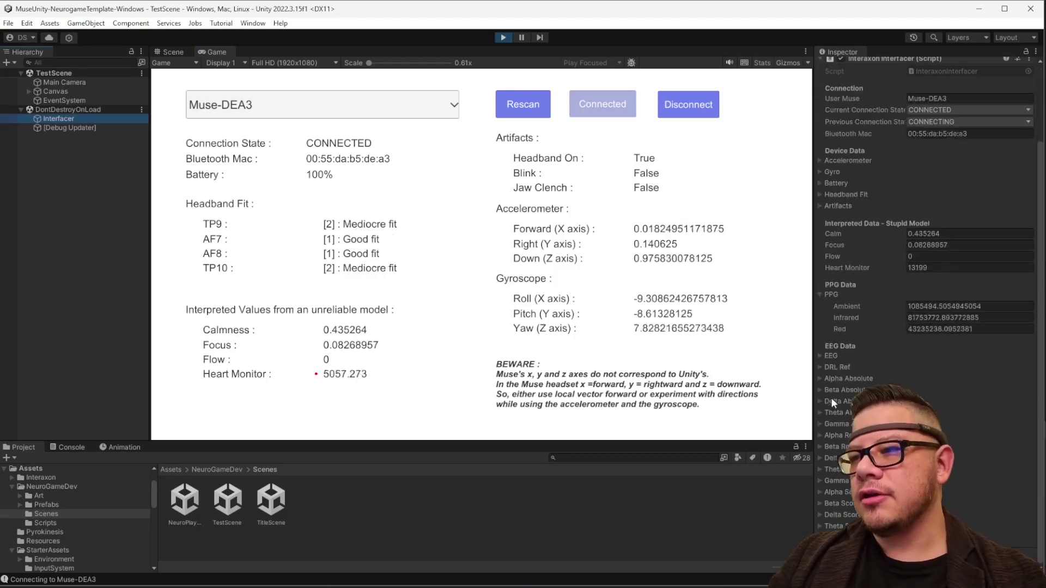
left_click(817, 356)
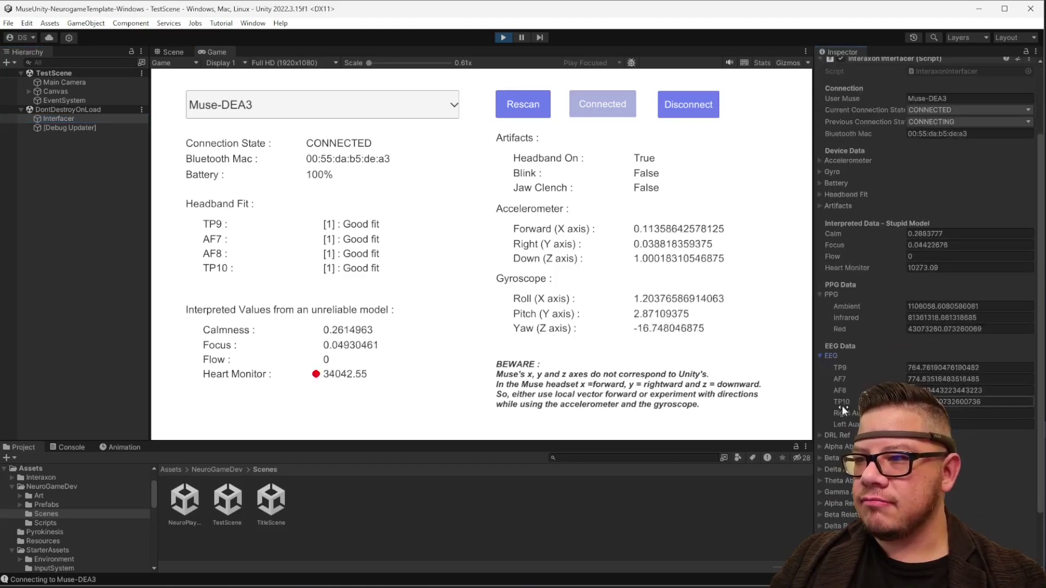
left_click(820, 433)
scroll(825, 436, "down", 3)
left_click(817, 378)
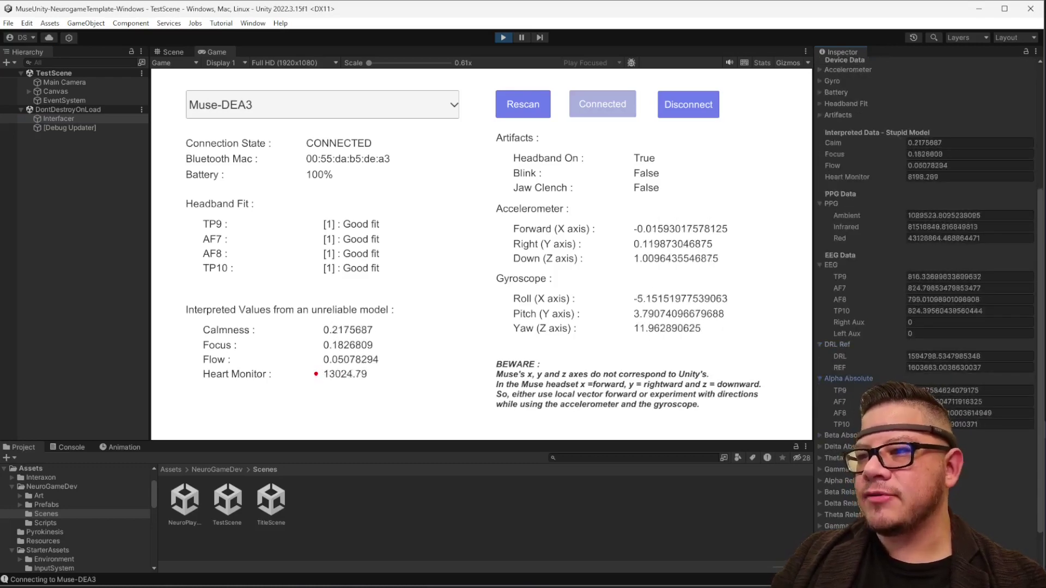
left_click(850, 481)
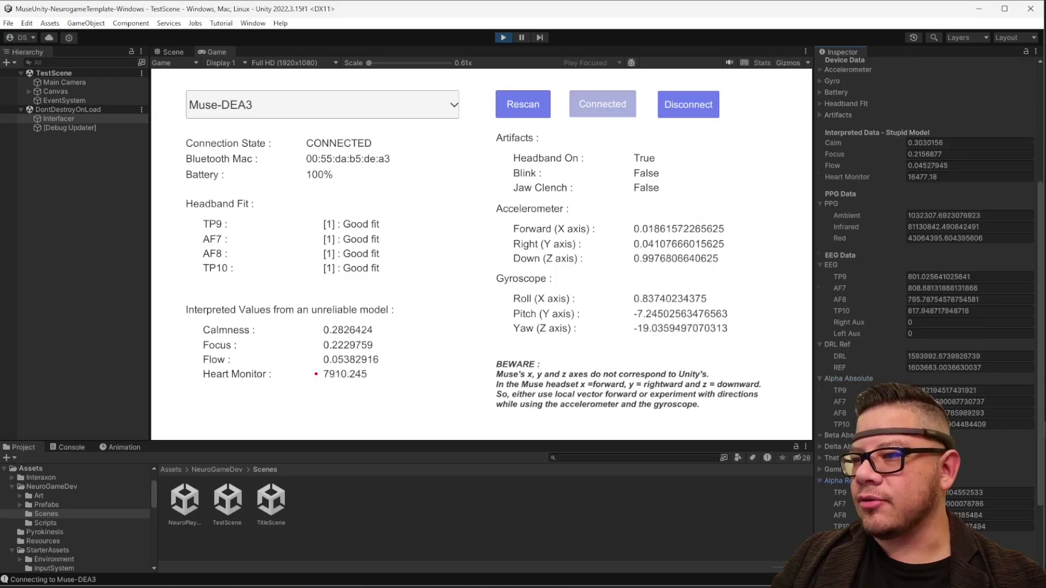
scroll(827, 499, "down", 3)
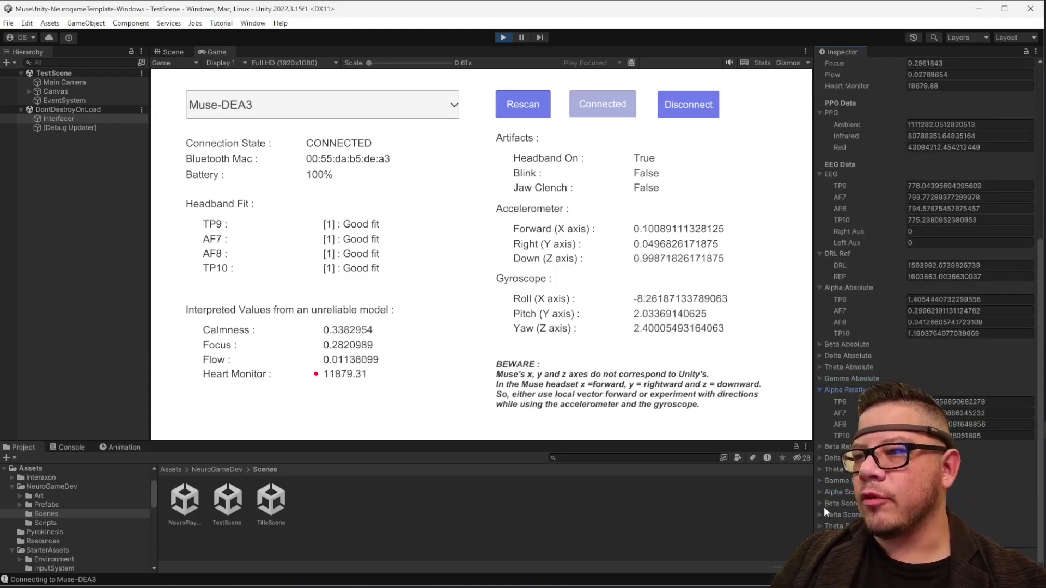
left_click(821, 493)
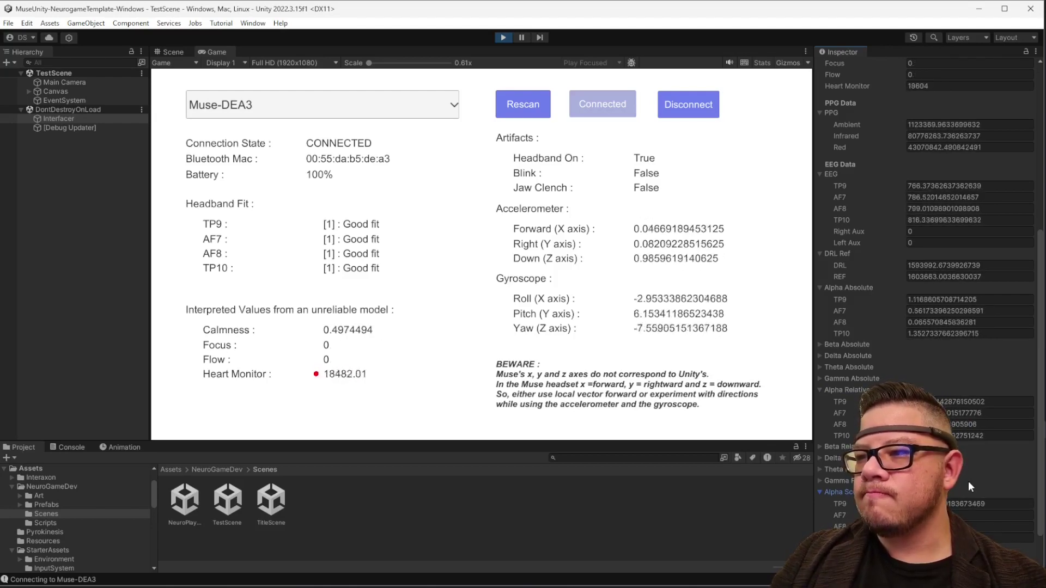
scroll(969, 495, "up", 2)
scroll(970, 496, "up", 1)
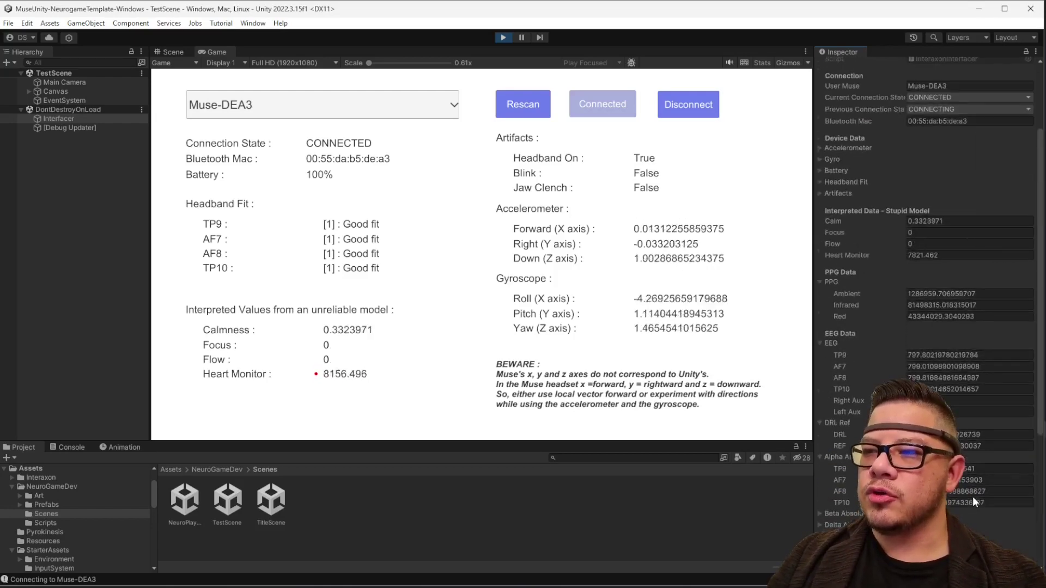